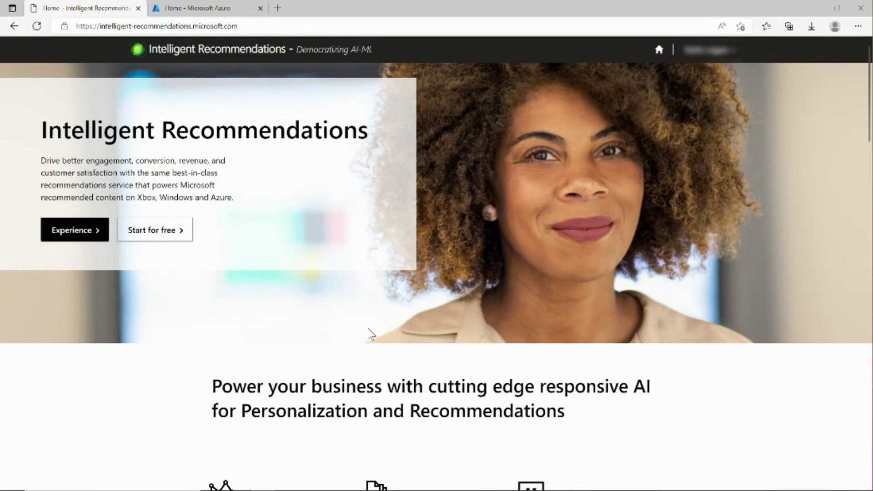
# - Go to the Intelligent Recommendations Tools page and scroll down to the Signals Dashboard download
pyautogui.scroll(-15, 211, 369)
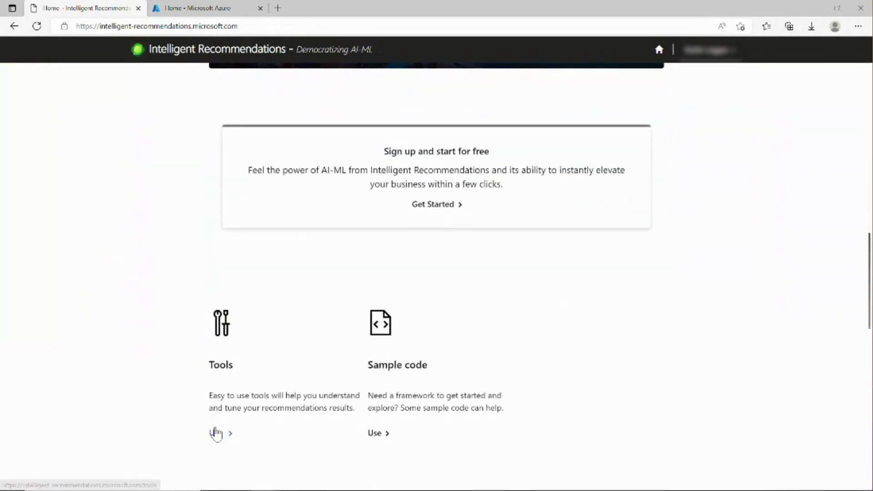
pyautogui.click(215, 433)
pyautogui.scroll(-2, 191, 364)
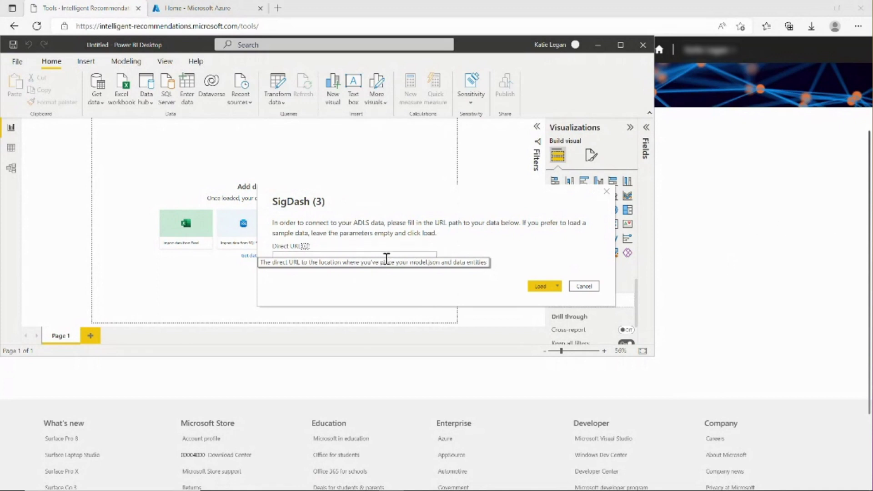
# - Copy the ircontainer11 container URL from the irsampledata11 storage account in the Azure portal
pyautogui.click(224, 7)
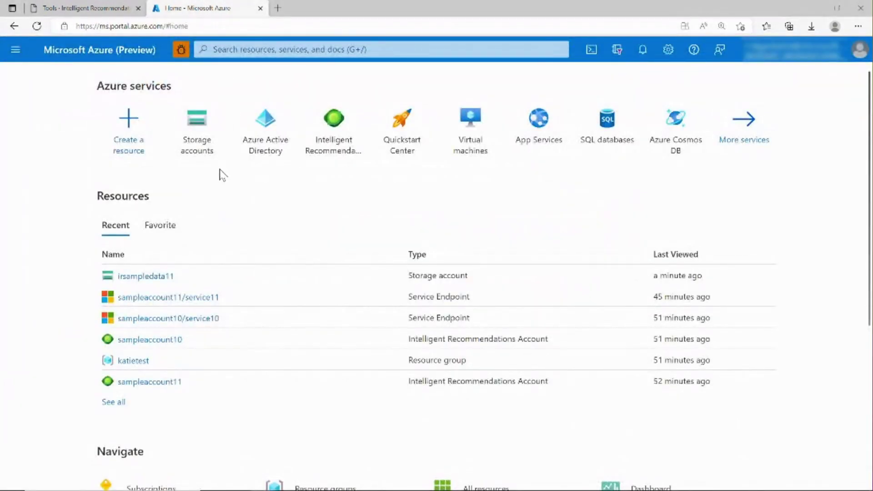
pyautogui.click(170, 275)
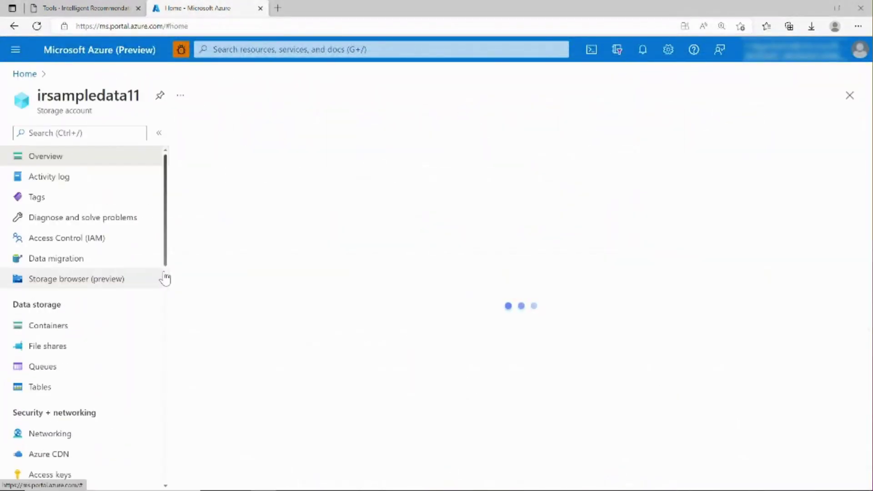
pyautogui.click(118, 348)
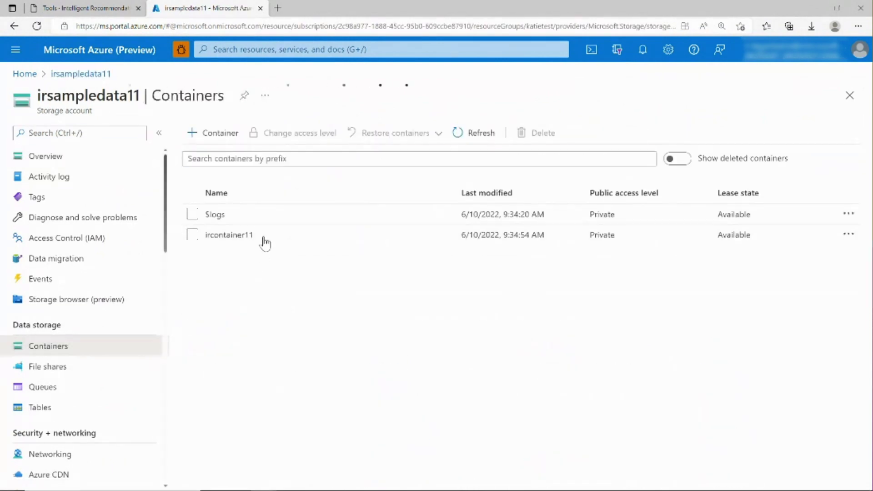
pyautogui.click(247, 234)
pyautogui.click(101, 287)
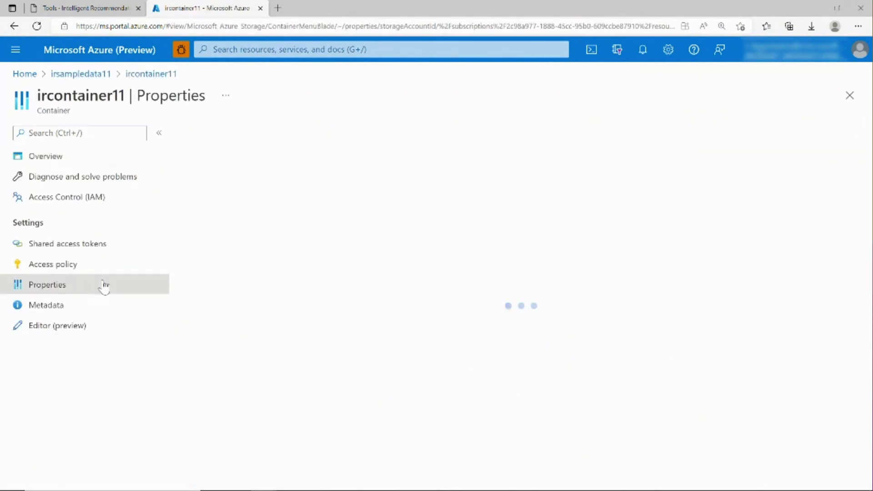
pyautogui.click(853, 230)
# - Set the SigDash Direct URL to the copied container URL plus /ir_root and load the data
pyautogui.click(391, 481)
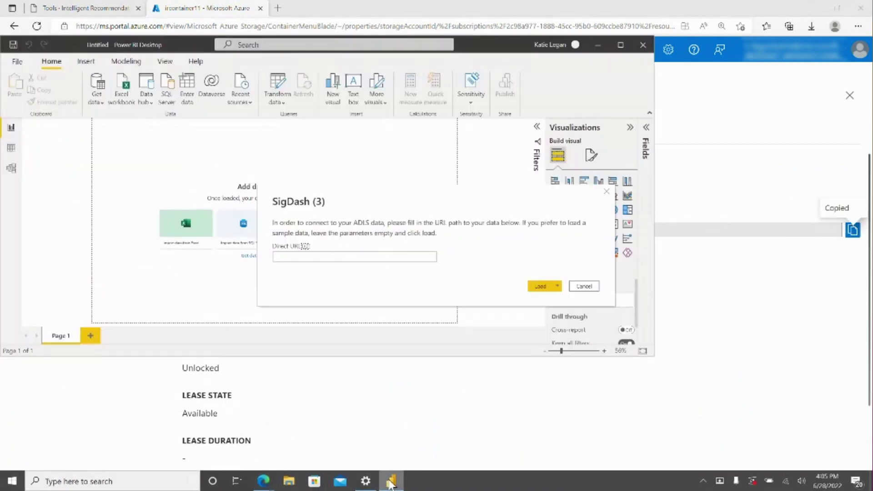
pyautogui.click(303, 257)
pyautogui.hotkey('ctrl', 'v')
pyautogui.write('/ir')
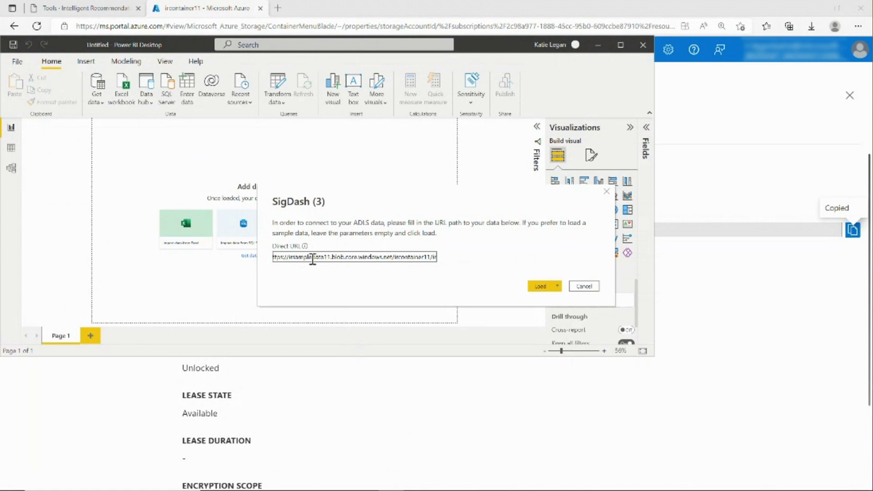
pyautogui.write('_root')
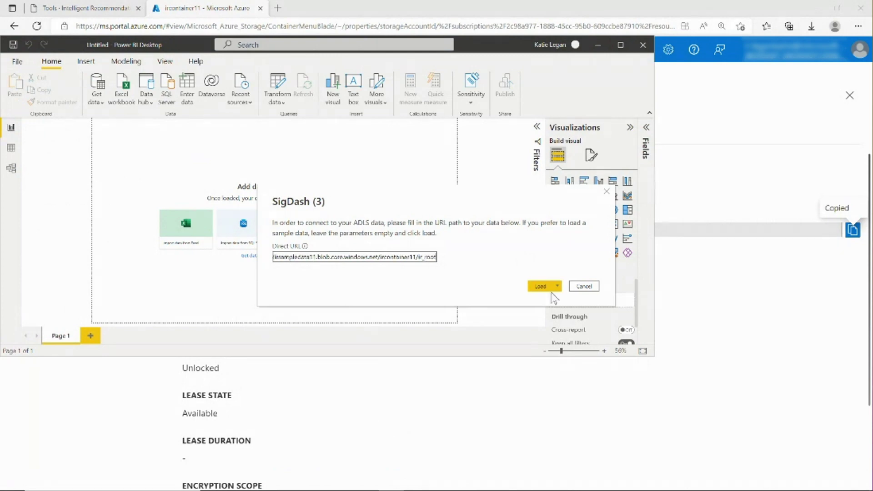
pyautogui.click(541, 286)
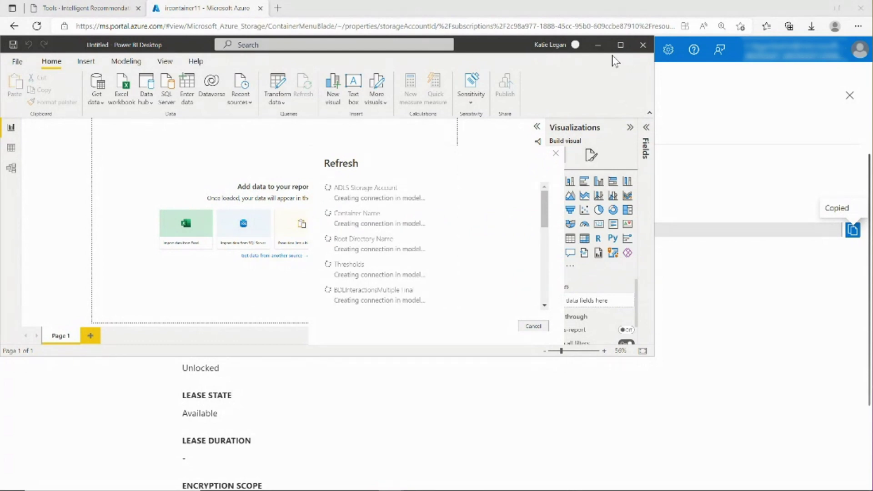
# - Reveal the irsampledata11 storage account's access keys and copy key1
pyautogui.click(717, 289)
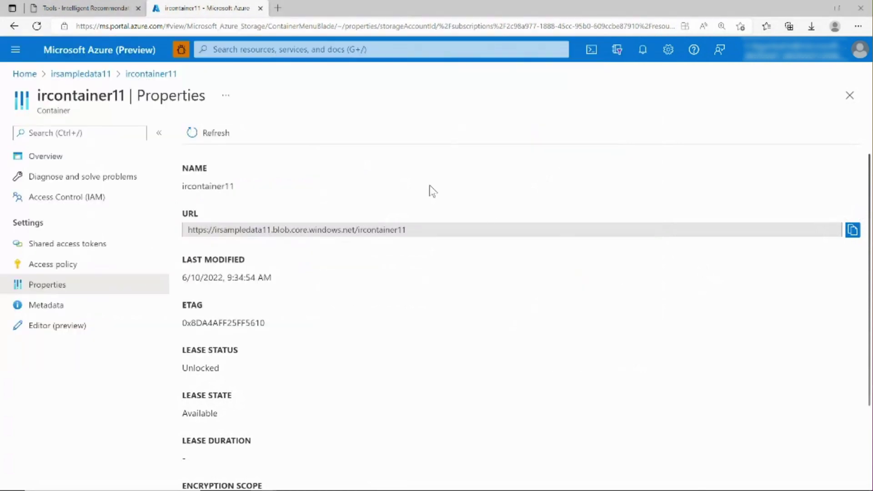
pyautogui.click(82, 77)
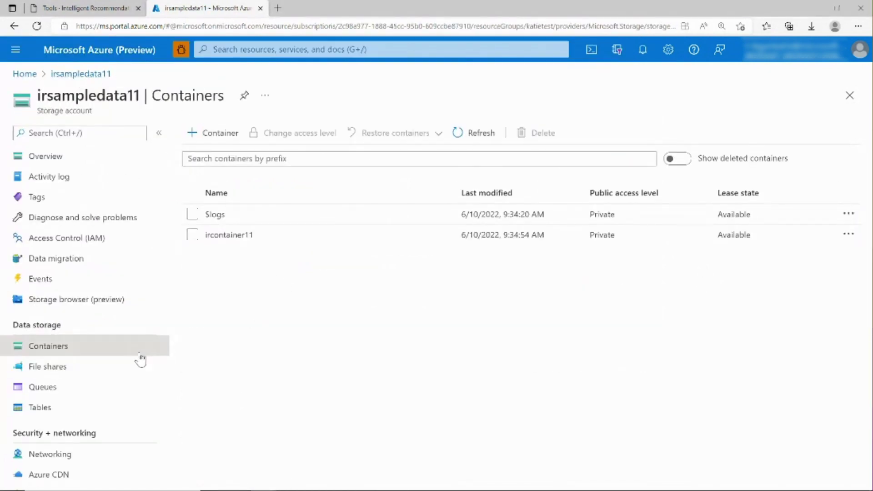
pyautogui.scroll(-3, 145, 363)
pyautogui.click(110, 342)
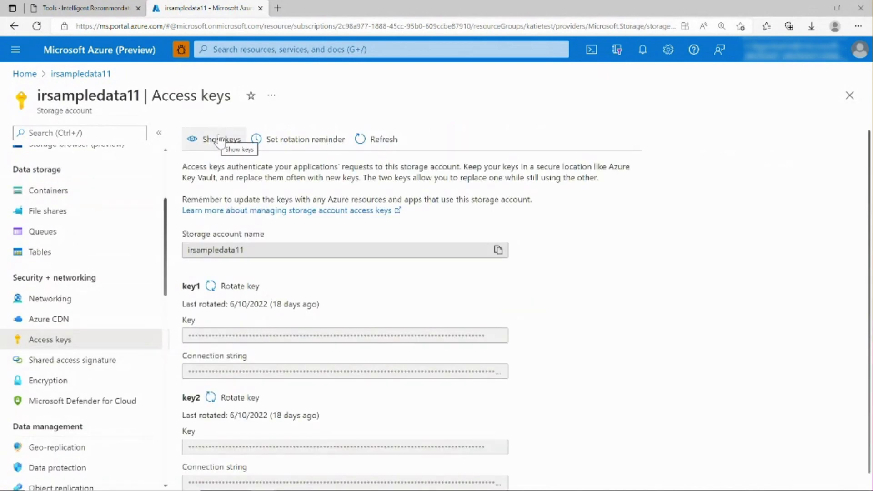
pyautogui.click(221, 140)
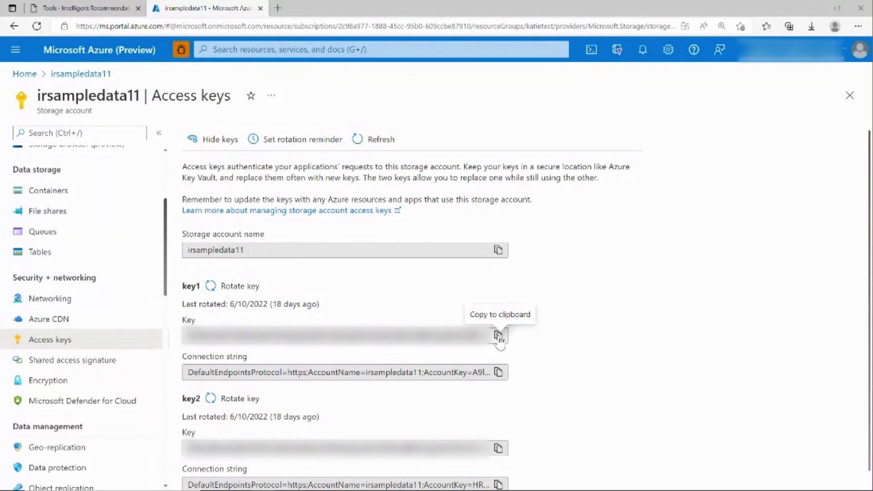
pyautogui.click(499, 336)
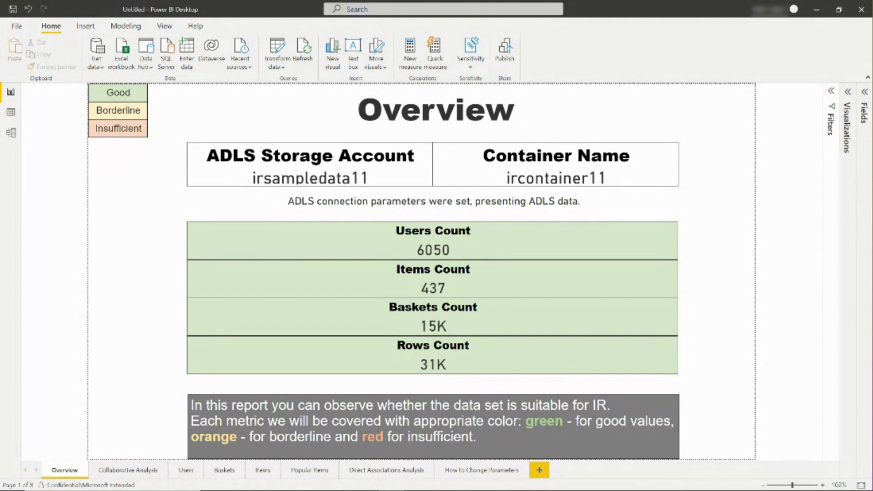
# - Review the Collaborative Analysis page, then move to the Users: Advanced page showing 6050 users
pyautogui.click(128, 470)
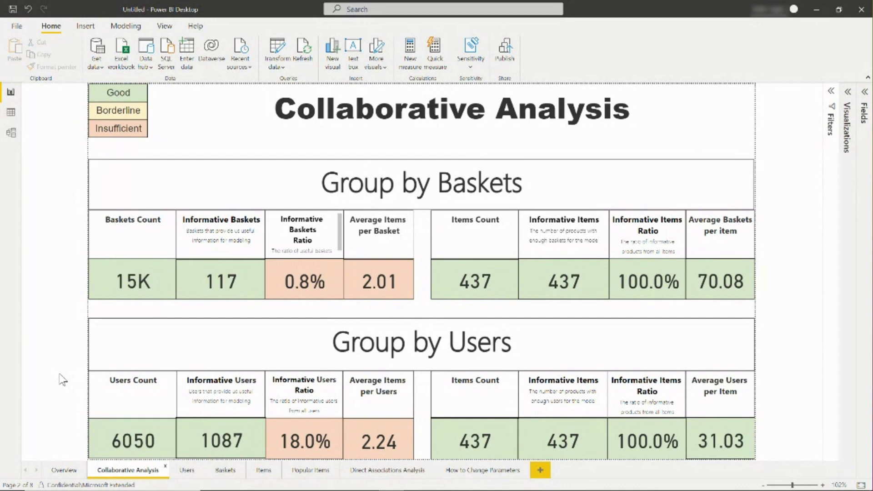
pyautogui.hotkey('ctrl', 'pagedown')
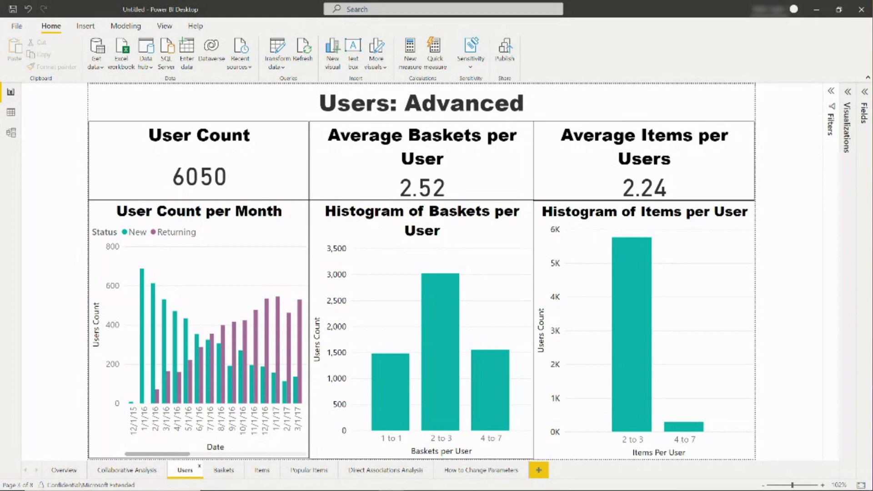
# - Review the Baskets page, then the Items page showing 437 items
pyautogui.click(223, 470)
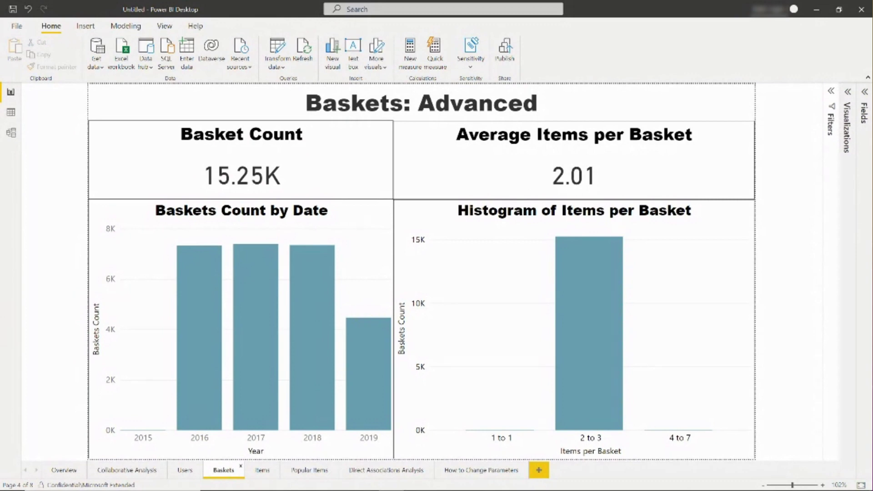
pyautogui.click(262, 470)
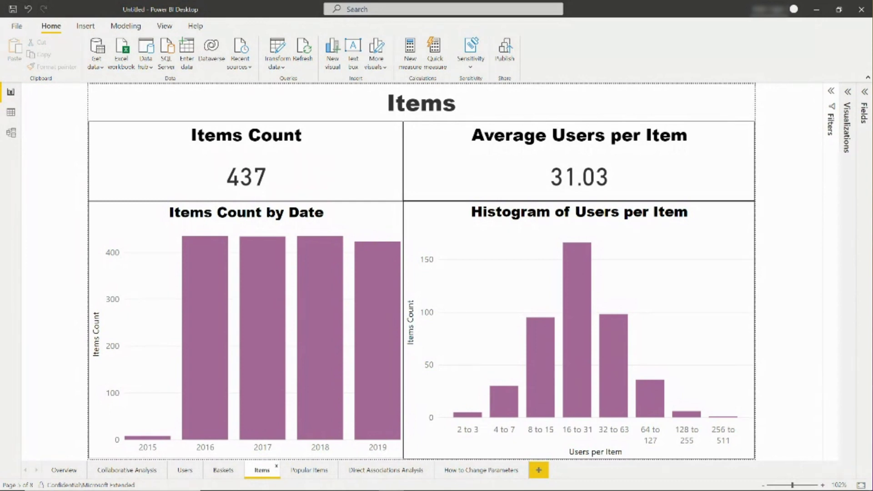
# - Review Popular Items, then the Direct Associations Analysis page for the Black Blazer seed
pyautogui.click(295, 472)
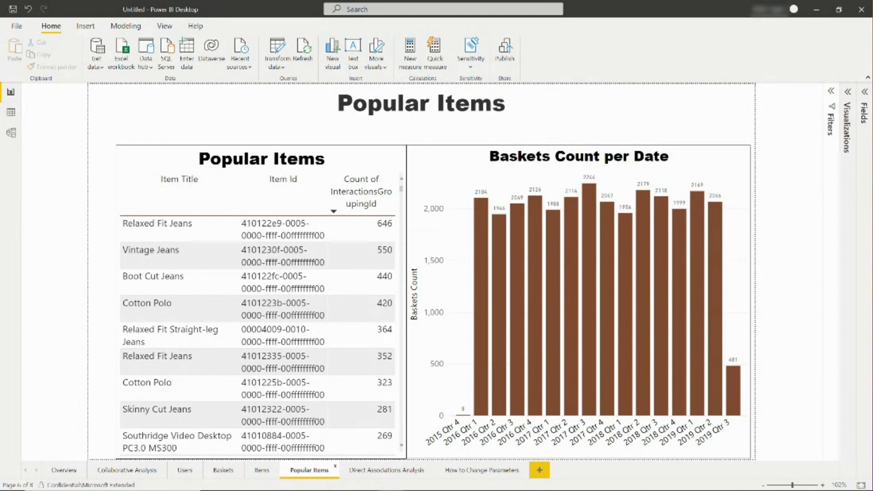
pyautogui.hotkey('ctrl', 'pagedown')
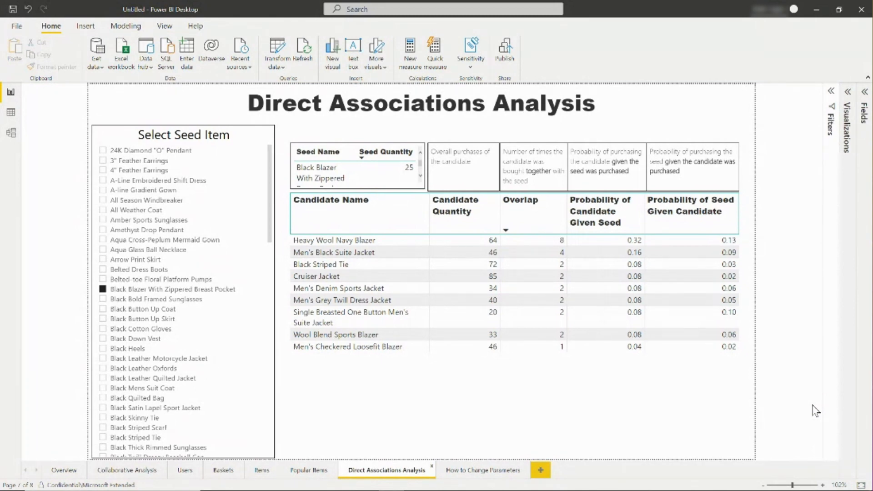
# - Try Belted Dress Boots and Amethyst Drop Pendant as seed items, then open the IR Dashboard
pyautogui.click(103, 269)
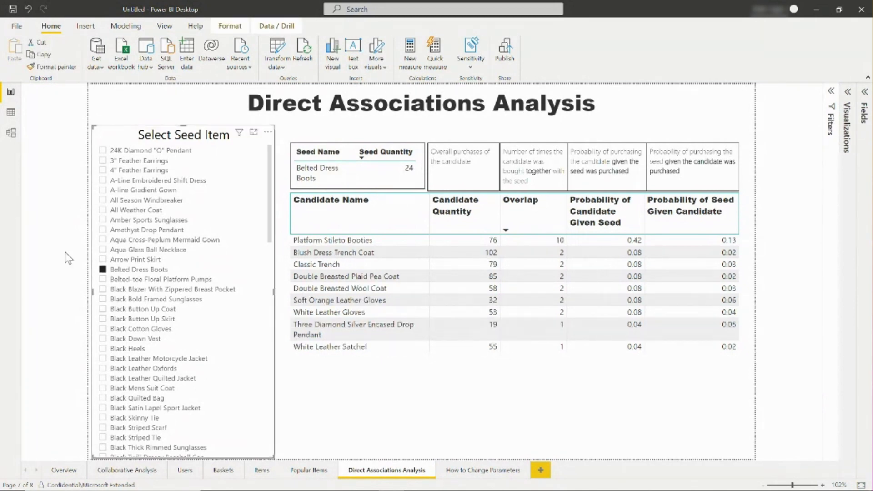
pyautogui.click(103, 229)
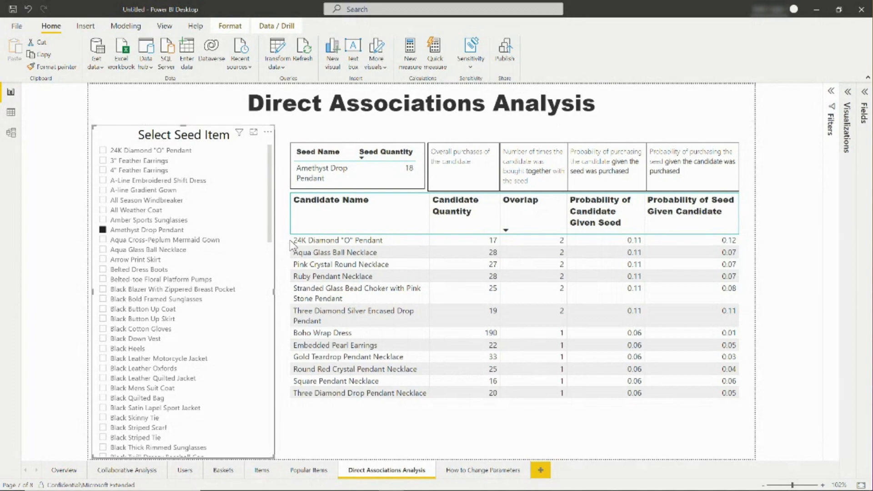
pyautogui.moveTo(173, 486)
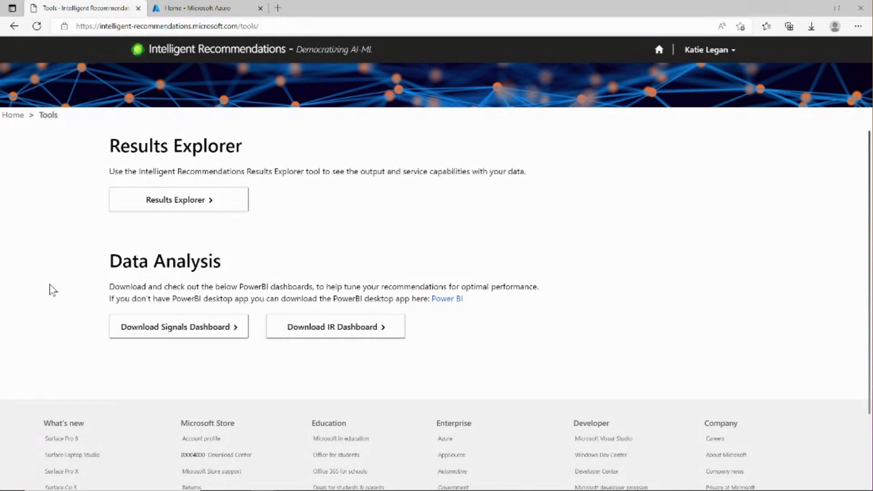
pyautogui.click(345, 336)
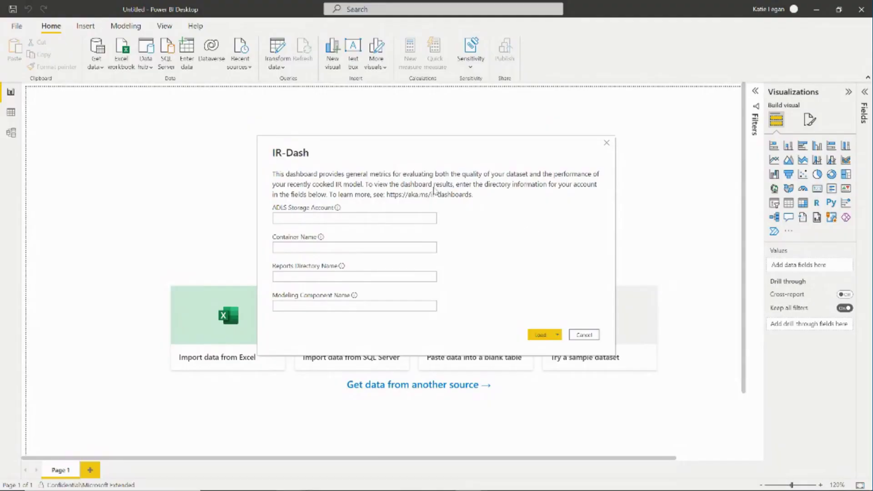
# - Connect the IR Dashboard to irsampledata11, ircontainer11, directory ir_logs and model model11, then load
pyautogui.click(341, 218)
pyautogui.write('irsampledata11')
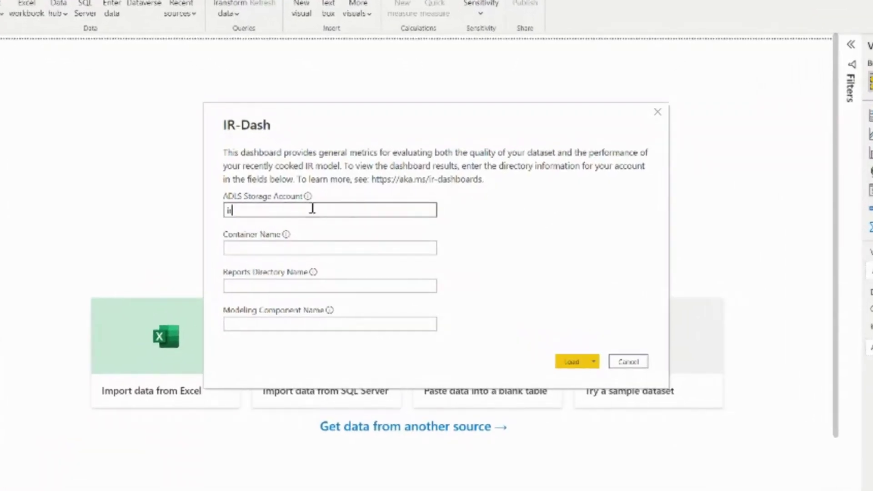
pyautogui.click(292, 250)
pyautogui.write('ircontainer11')
pyautogui.click(256, 288)
pyautogui.write('ir_logs')
pyautogui.click(248, 325)
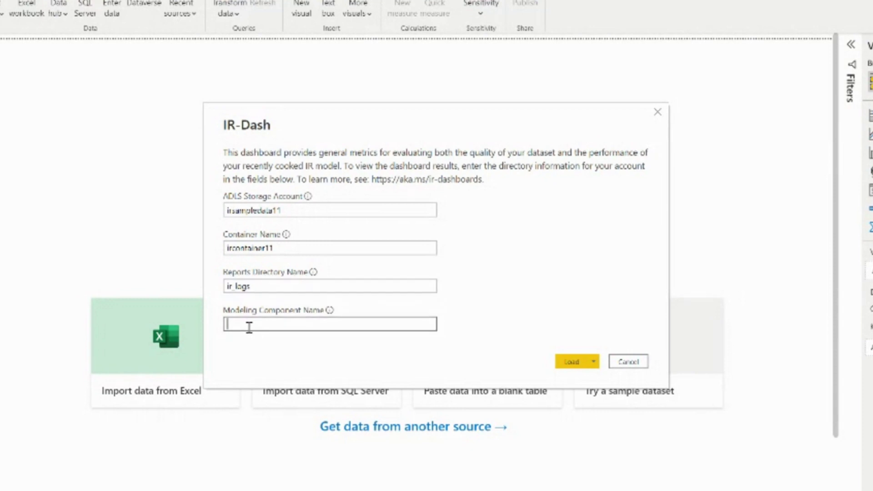
pyautogui.write('model11')
pyautogui.click(572, 367)
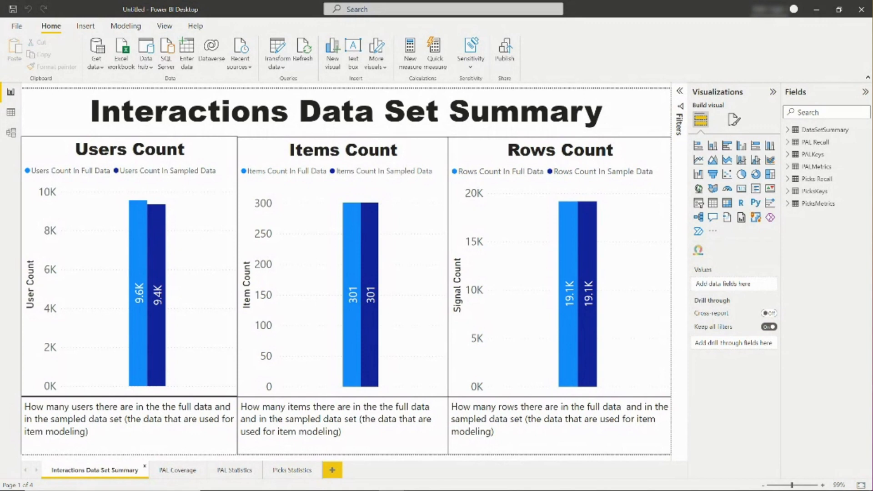
# - Show the PAL Coverage page with its 100.0% estimated coverage gauge
pyautogui.click(178, 470)
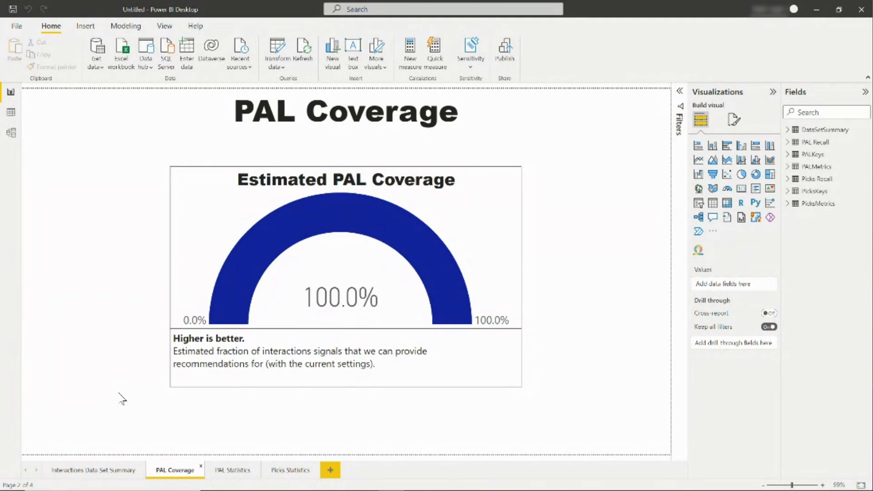
# - Switch the IR Dashboard to the Picks Statistics page showing 97.0% MPR and MRR 0.34
pyautogui.click(279, 471)
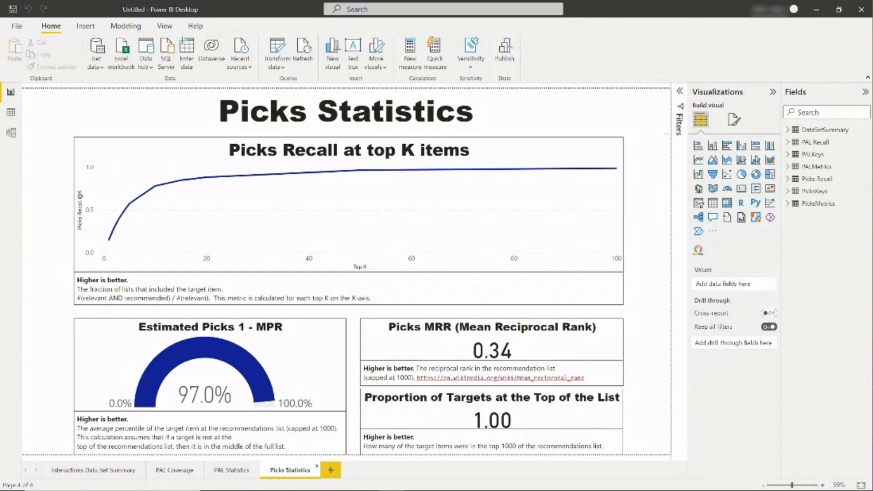
# - Switch the IR Dashboard to the PAL Statistics page showing 97.3% MPR and MRR 0.37
pyautogui.click(236, 471)
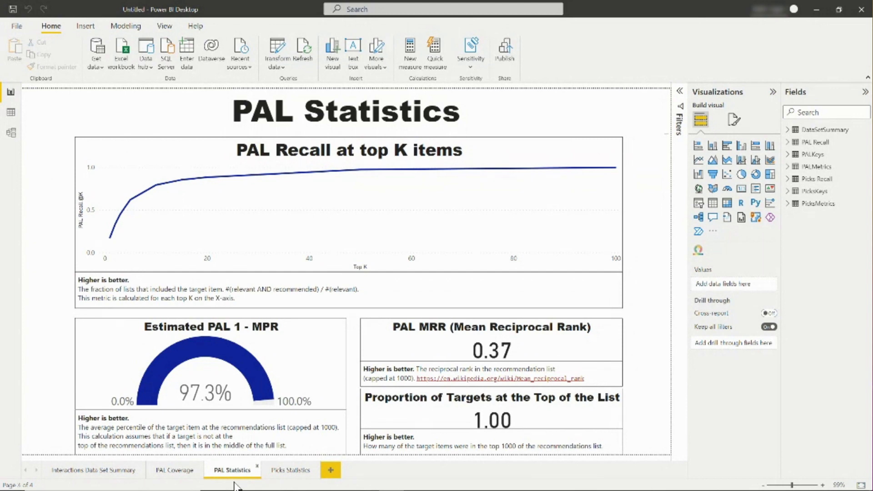